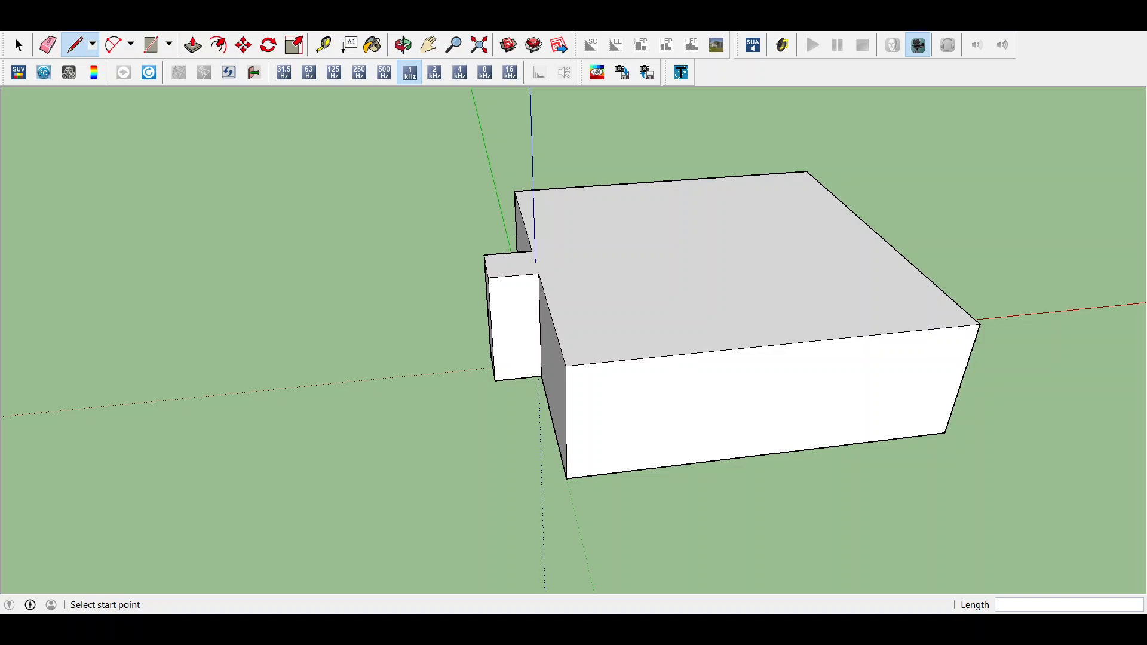
middle_click_drag(837, 198, 799, 116)
mouse_move(686, 205)
middle_mouse_down()
mouse_move(812, 155)
mouse_move(752, 203)
mouse_move(680, 301)
middle_mouse_up()
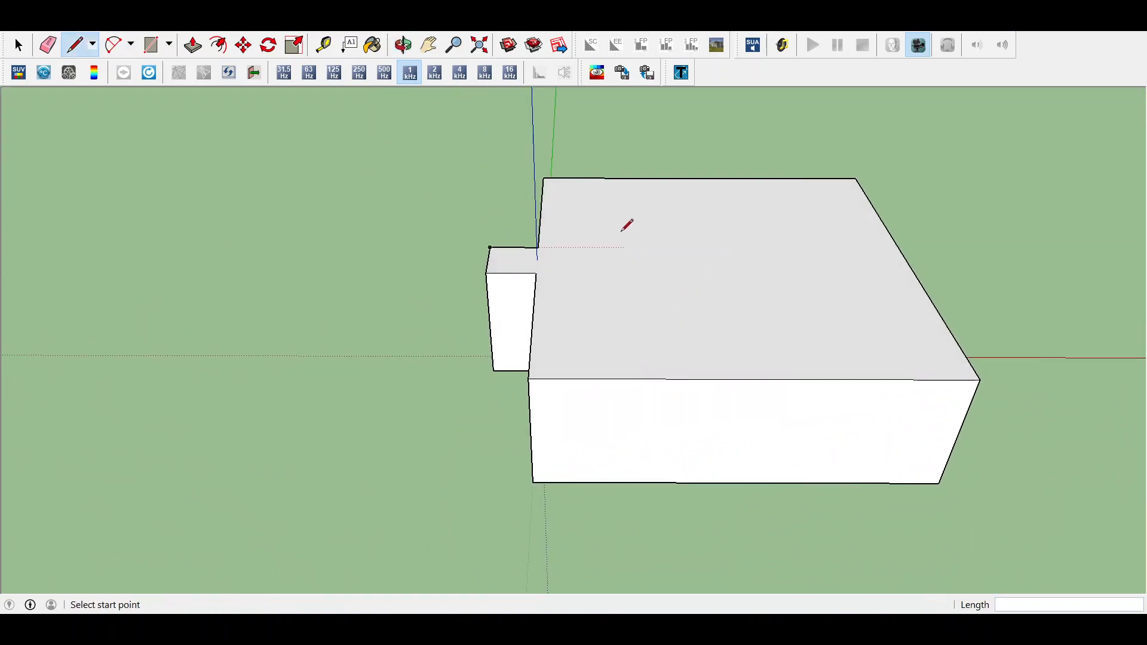
mouse_move(689, 141)
middle_mouse_down()
mouse_move(646, 266)
mouse_move(627, 448)
mouse_move(635, 440)
middle_mouse_up()
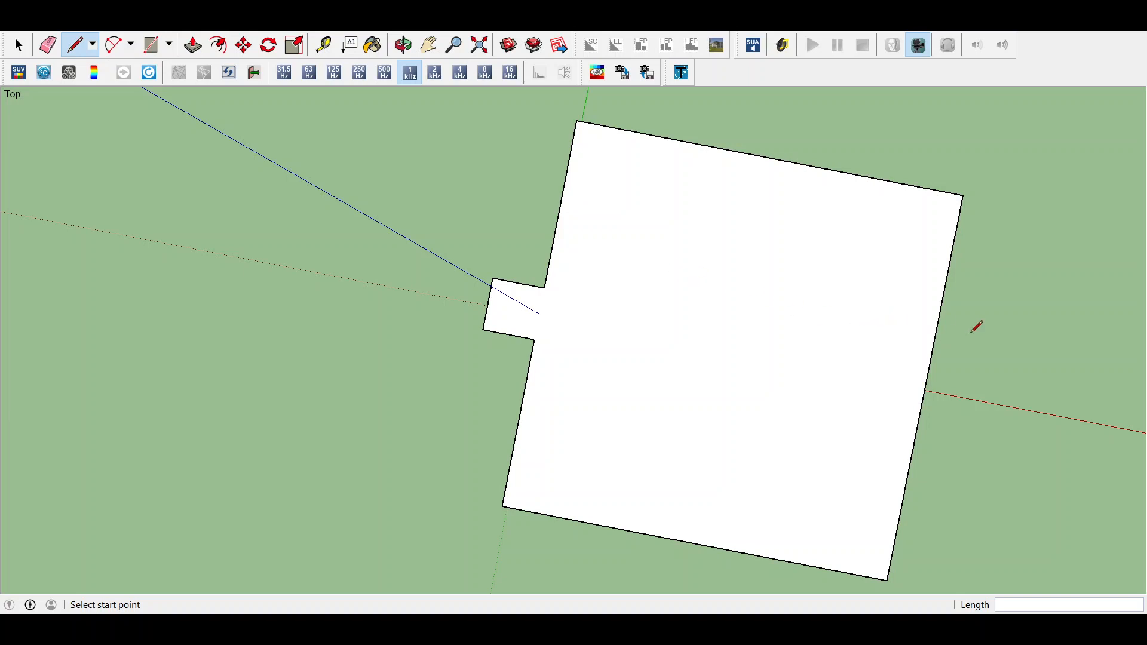
middle_click_drag(976, 327, 1017, 210)
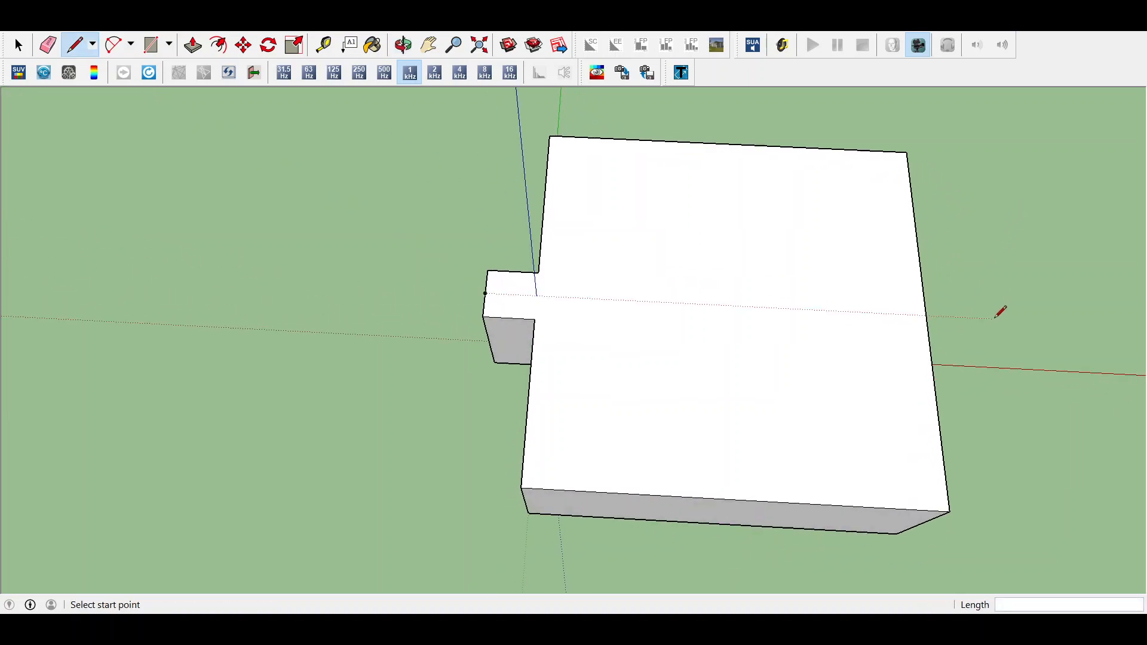
middle_click_drag(1001, 312, 980, 180)
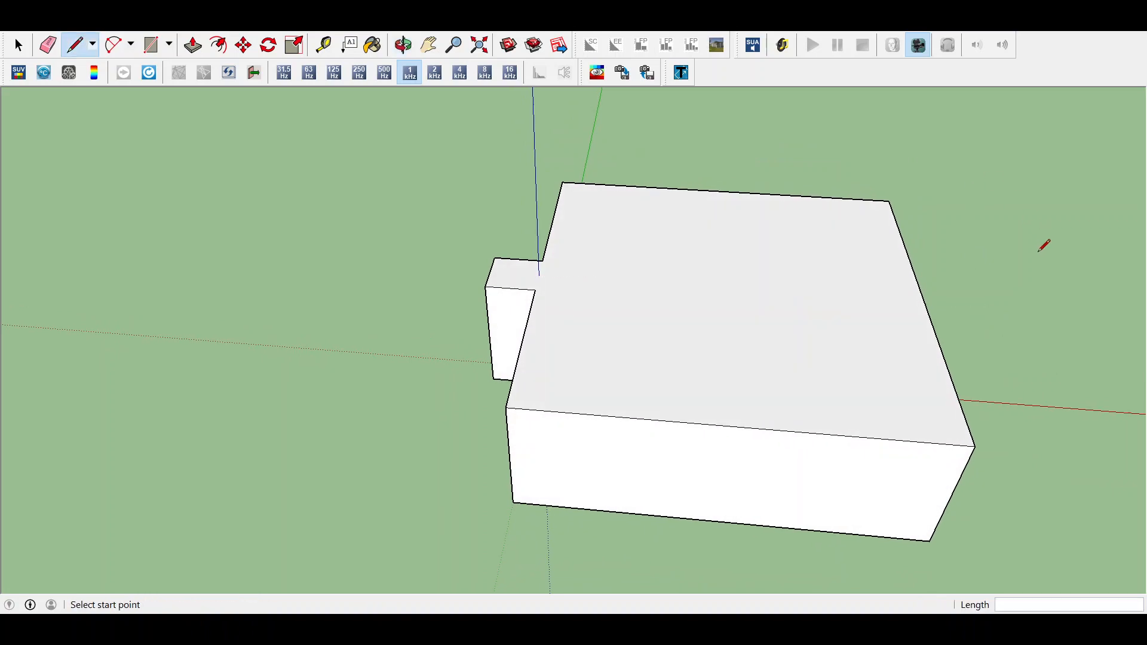
middle_click_drag(1041, 248, 1000, 172)
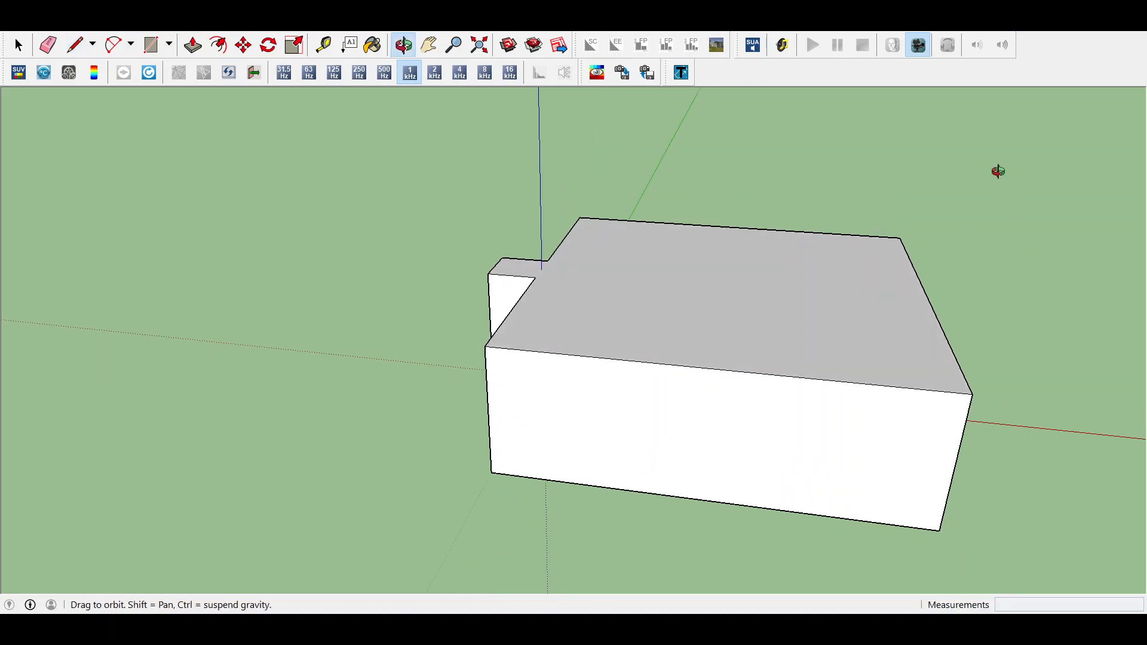
- Select the room's top face and assign it the orange ceiling material
left_click(18, 45)
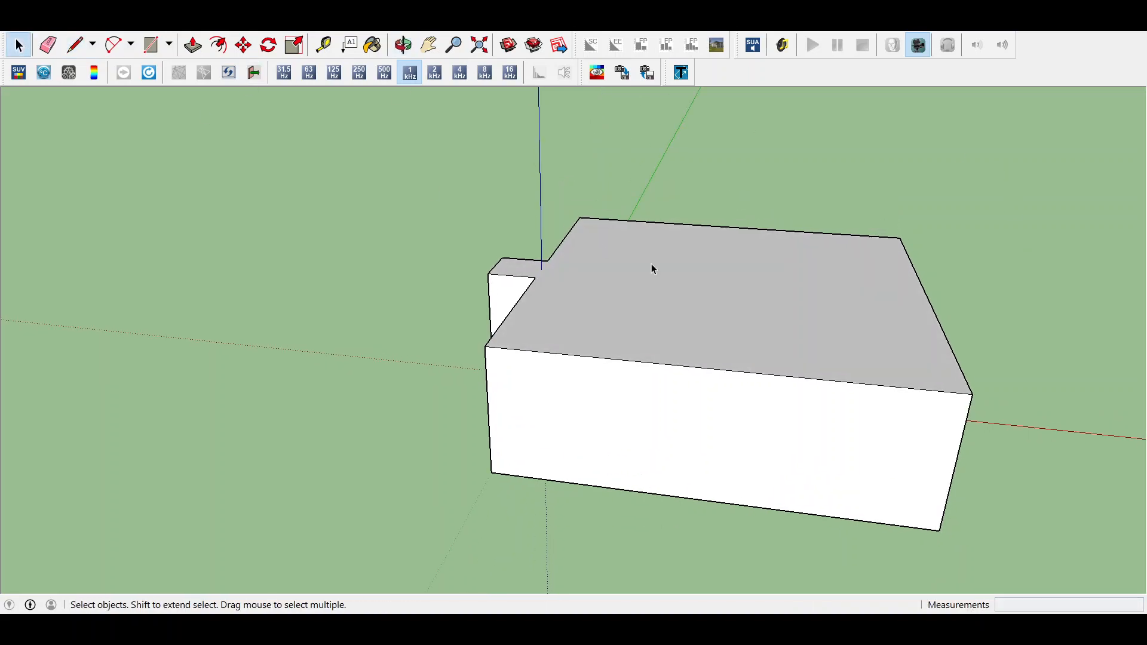
left_click(695, 280)
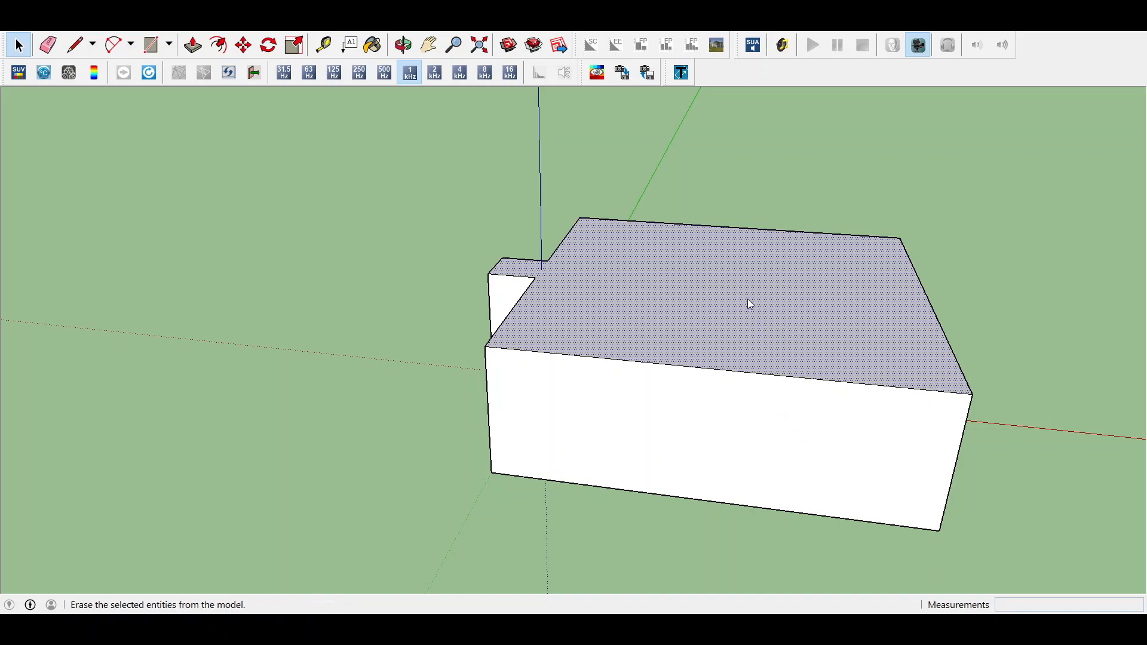
left_click(672, 303)
triple_click(672, 303)
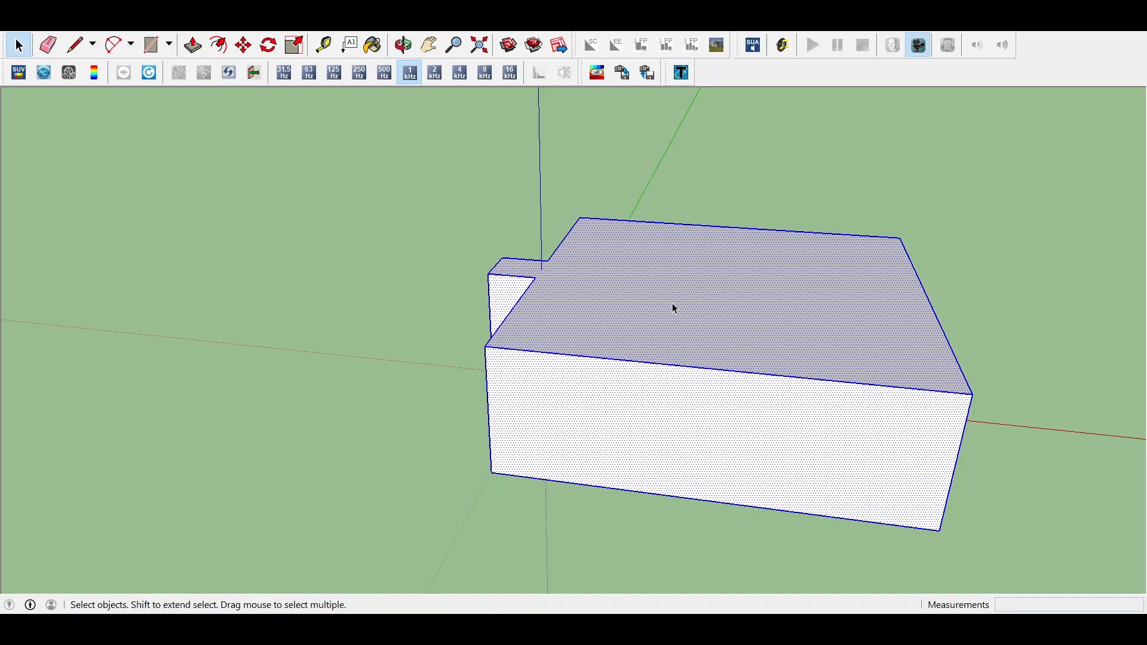
left_click(672, 303)
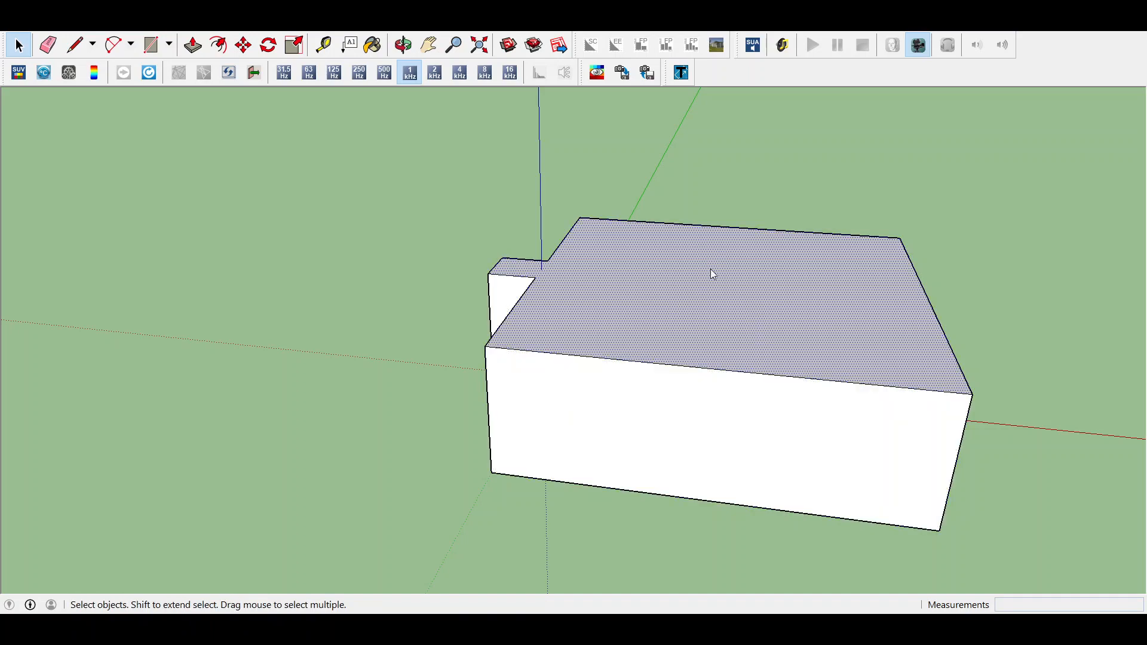
right_click(712, 276)
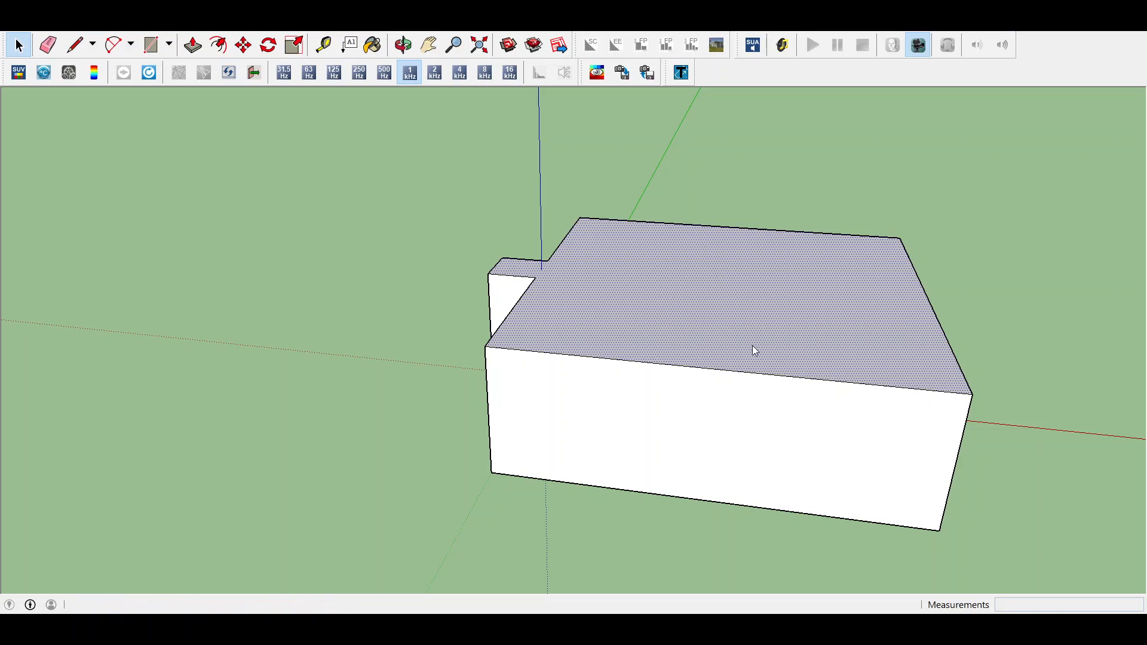
left_click(784, 421)
left_click(755, 284)
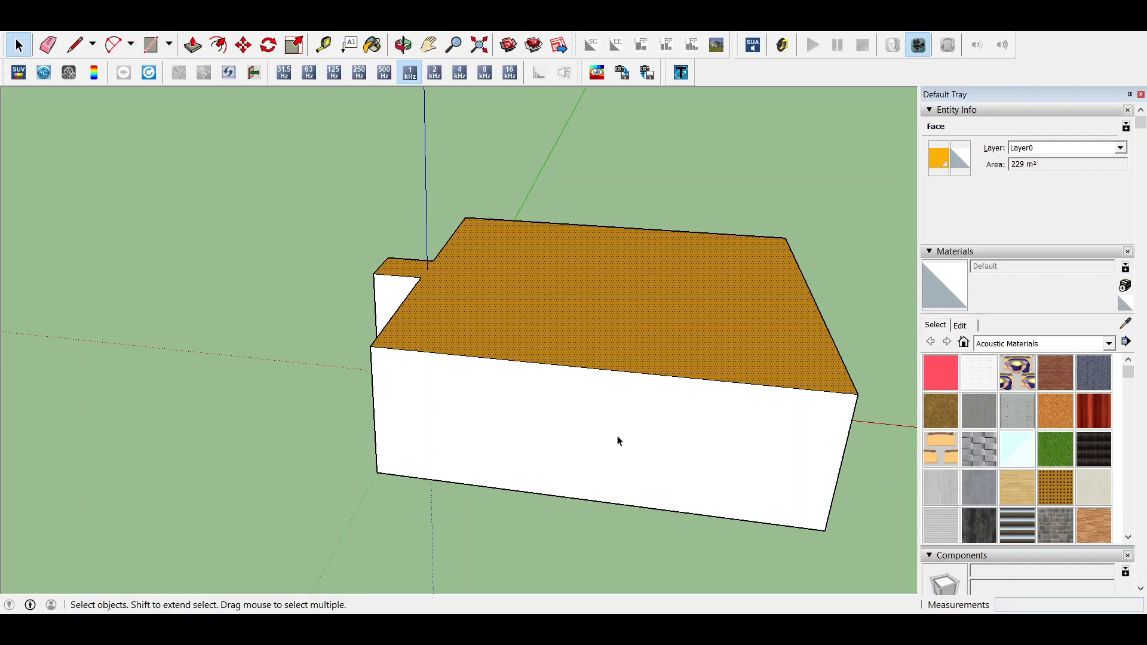
- Assign the red wall material to the room's three full-length outer walls, one face at a time
middle_click_drag(644, 344, 645, 419)
key("space")
left_click(645, 419)
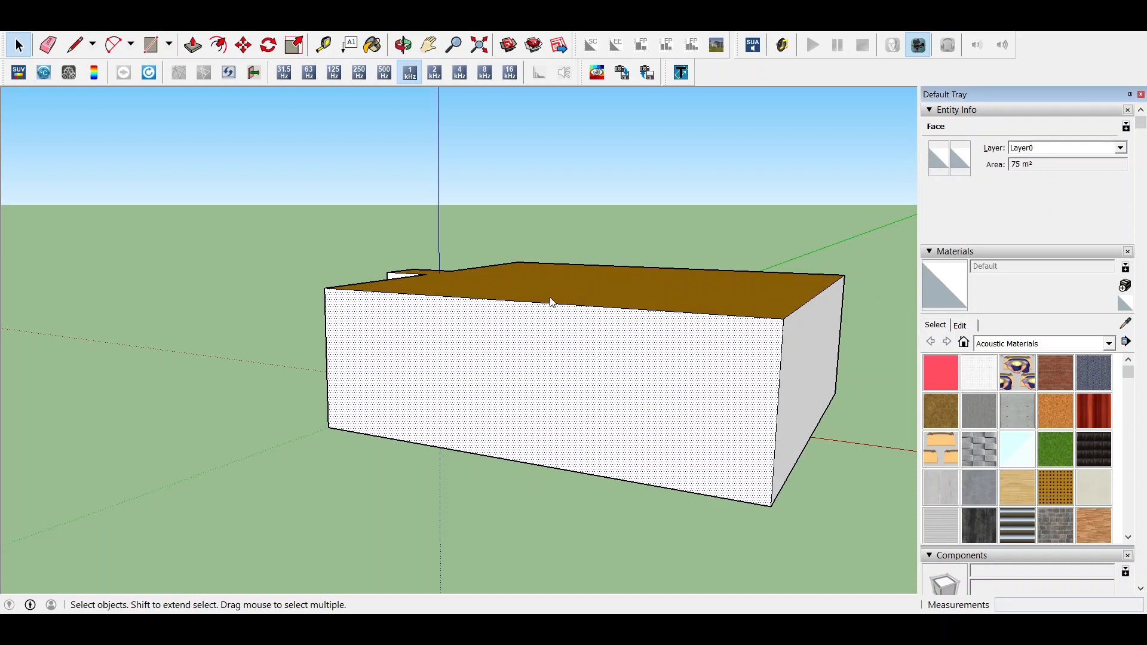
left_click(583, 378)
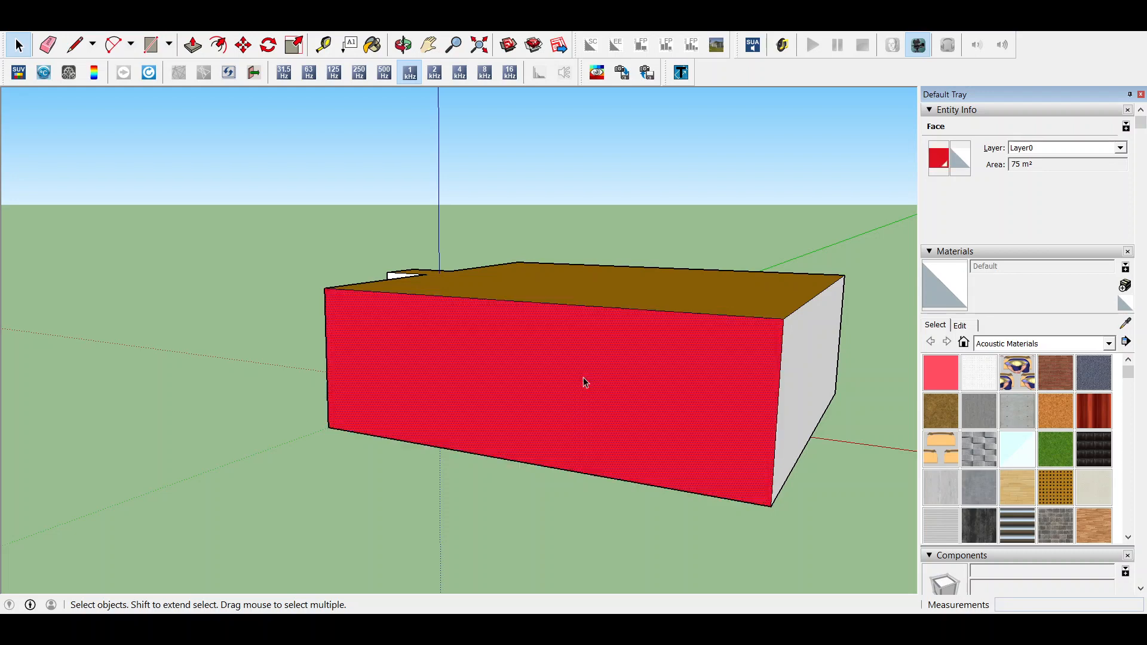
left_click(819, 383)
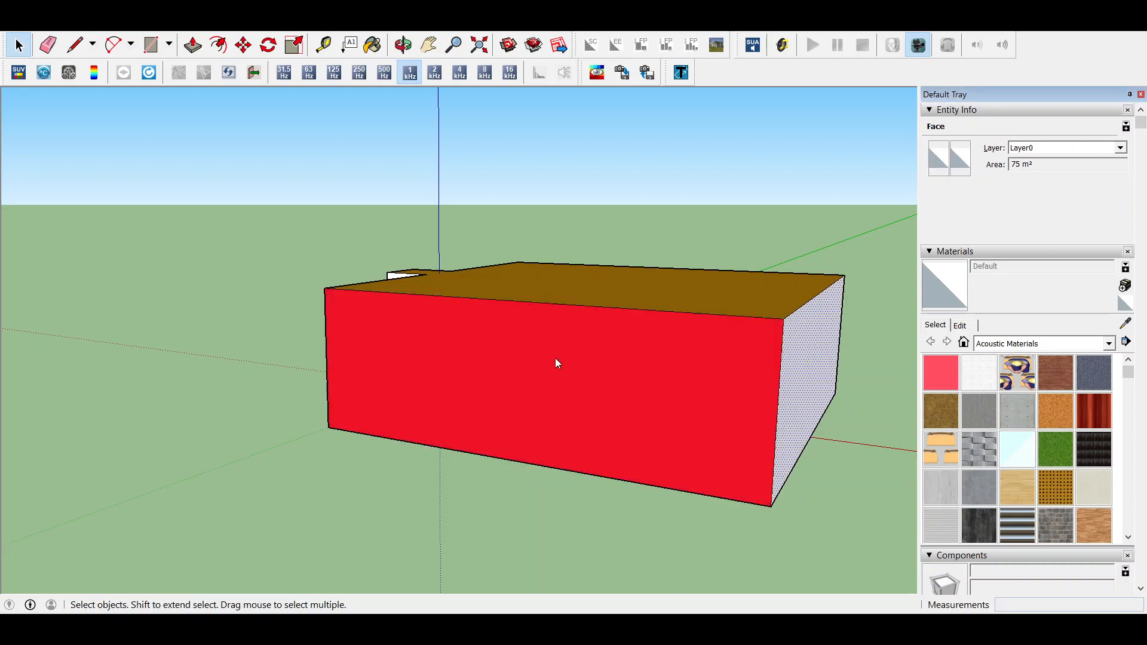
left_click(564, 375)
middle_click_drag(894, 393, 355, 330)
left_click(486, 346)
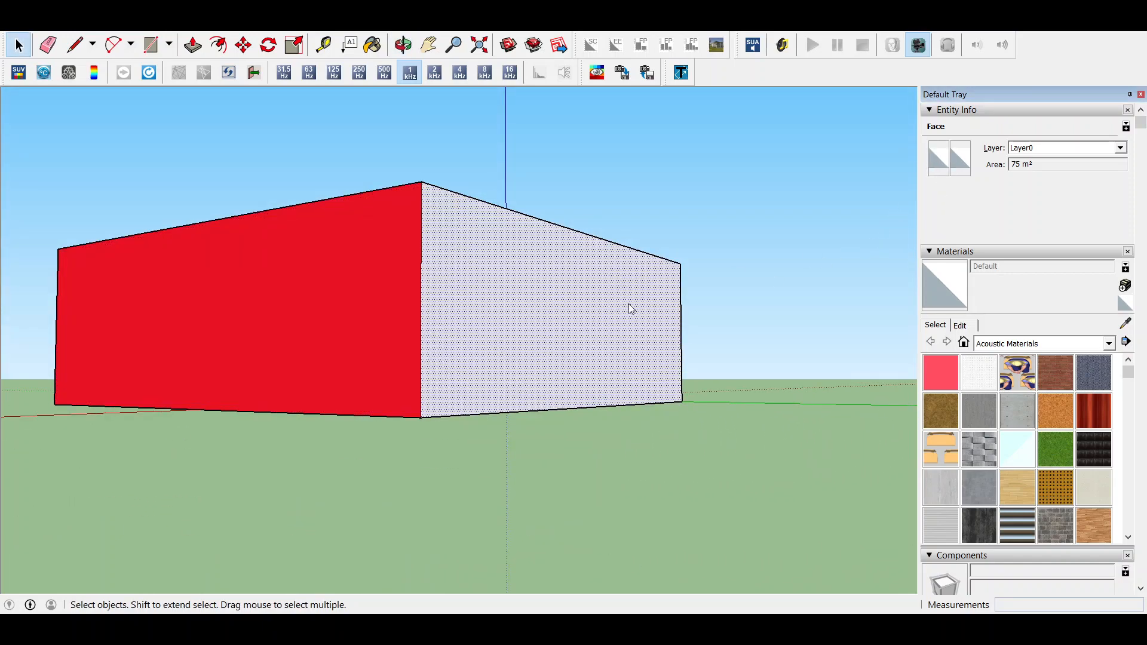
left_click(567, 380)
- Assign the red wall material to the short wall beside the protrusion and to the protrusion's adjoining side and end faces
middle_click_drag(733, 314, 294, 337)
left_click(559, 327)
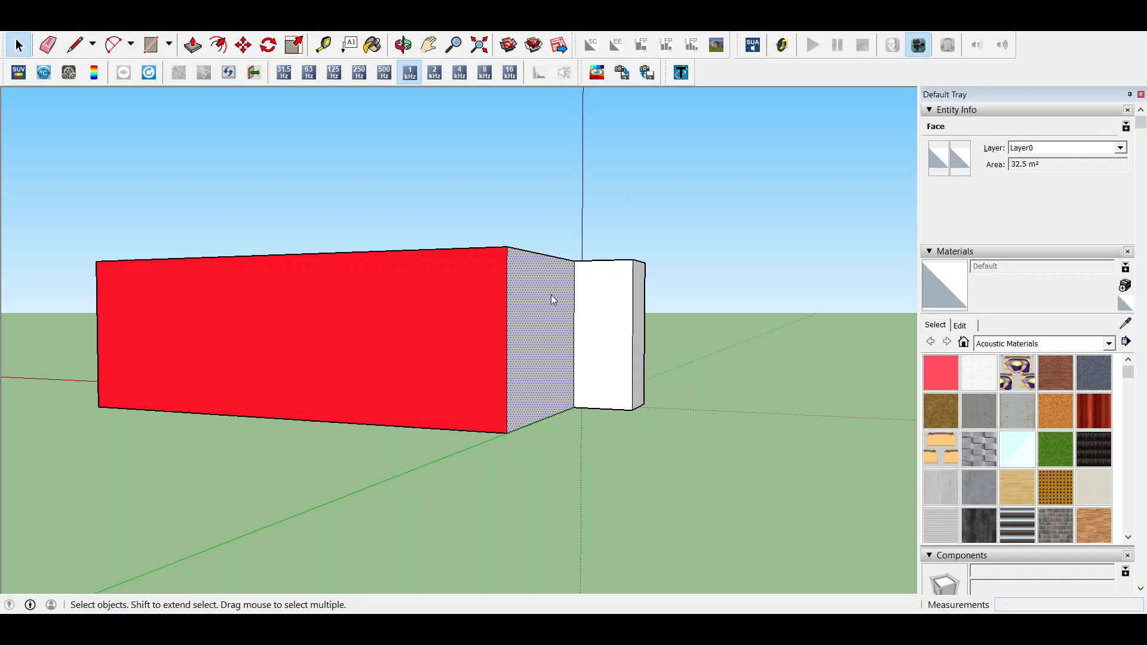
left_click(619, 319)
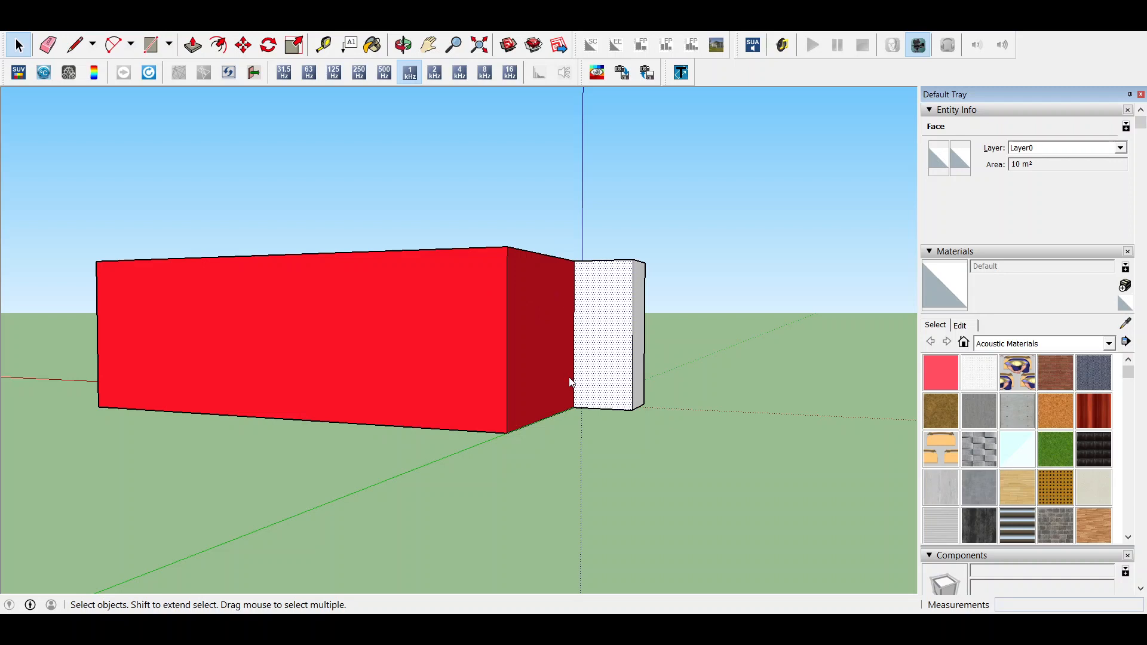
middle_click_drag(641, 306, 584, 377)
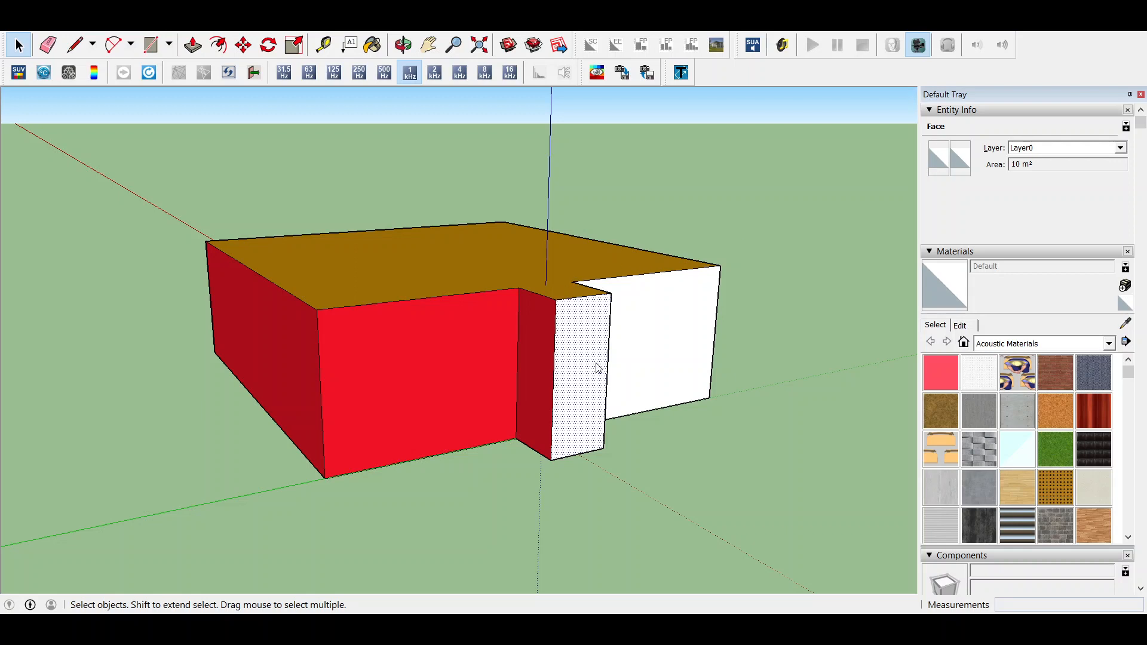
key("ctrl+z")
left_click_drag(636, 352, 563, 358)
left_click(739, 352)
- Assign the red wall material to the protrusion's remaining side face and the short wall next to it
middle_click_drag(763, 333, 448, 341)
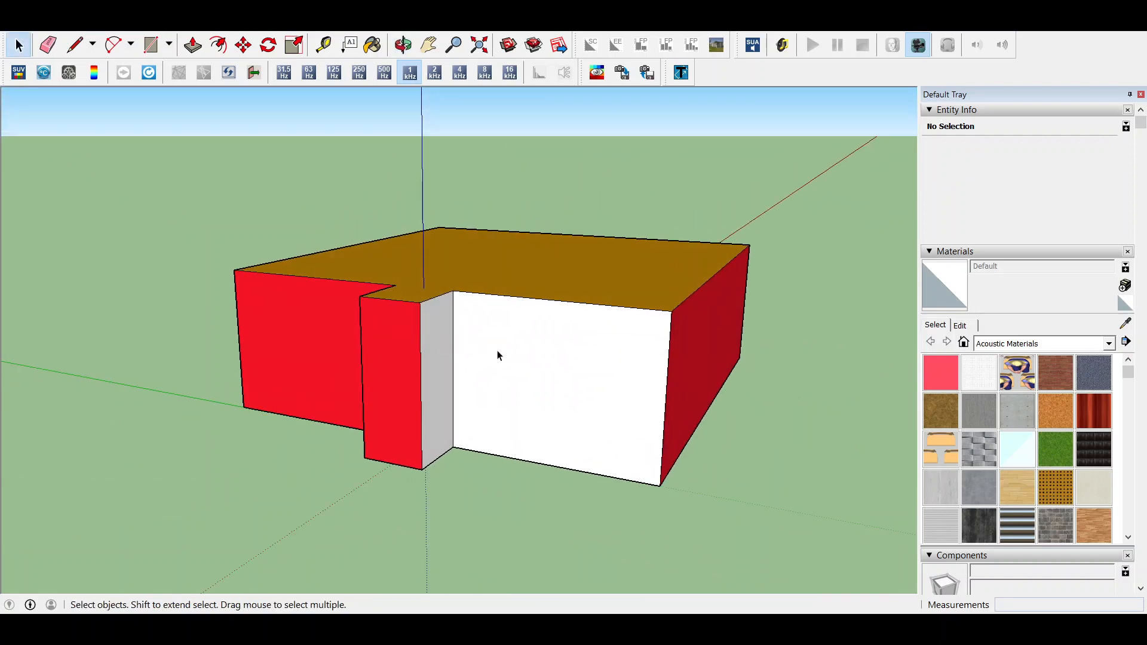
left_click(443, 321)
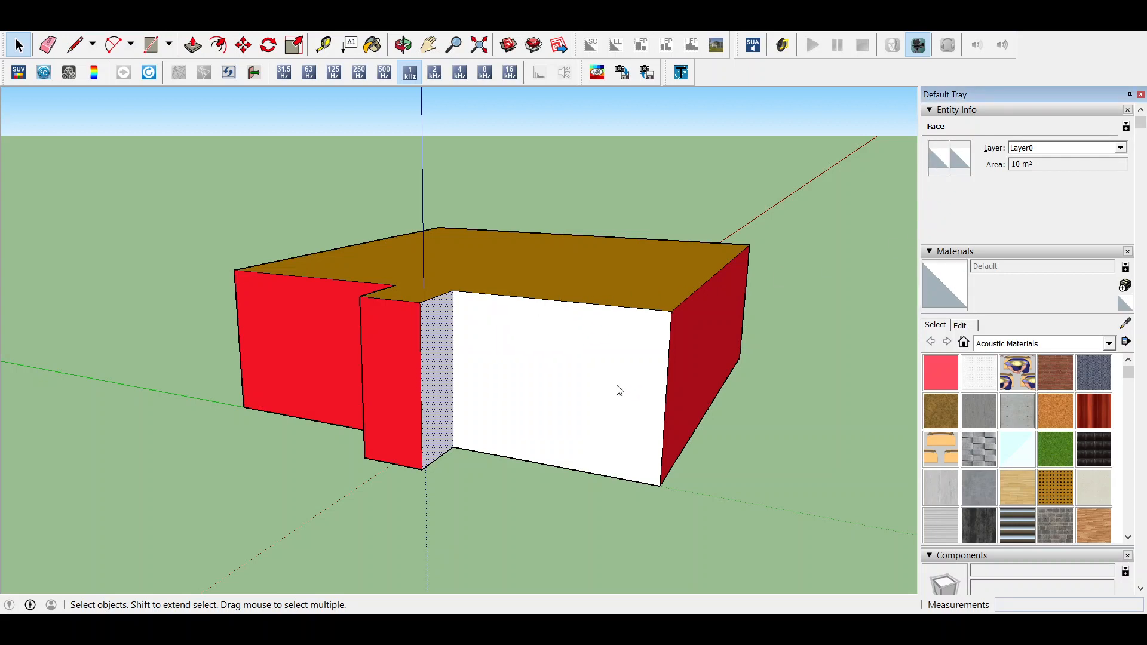
left_click(575, 383)
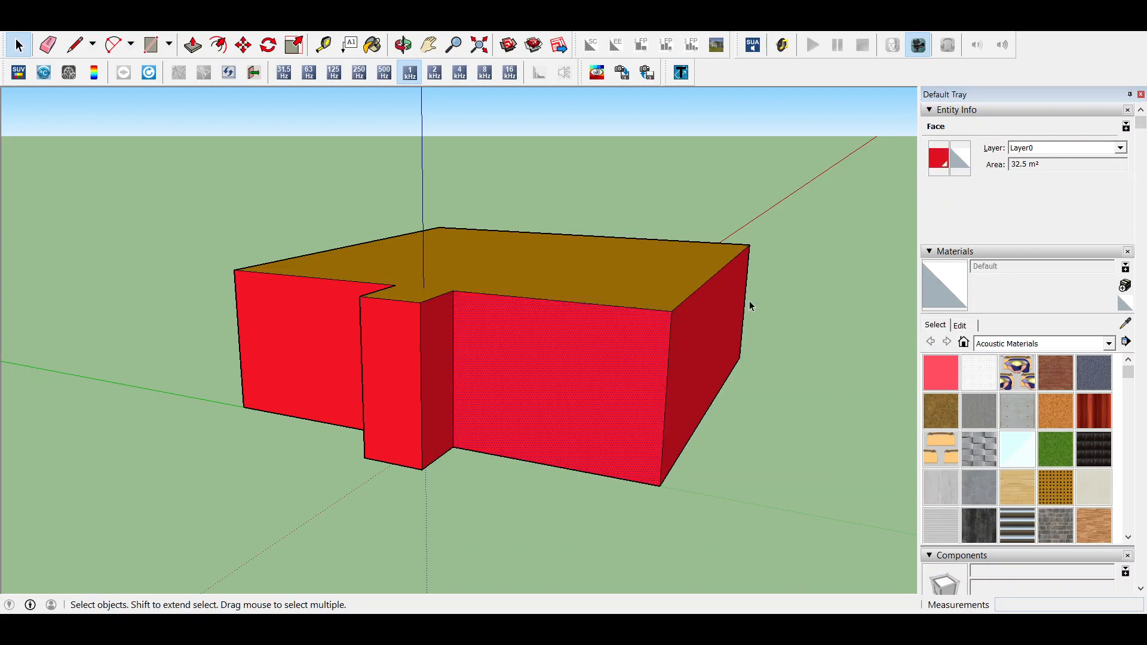
- Assign the brown floor material to the underside face of the room
middle_click_drag(751, 305, 787, 126)
left_click(636, 388)
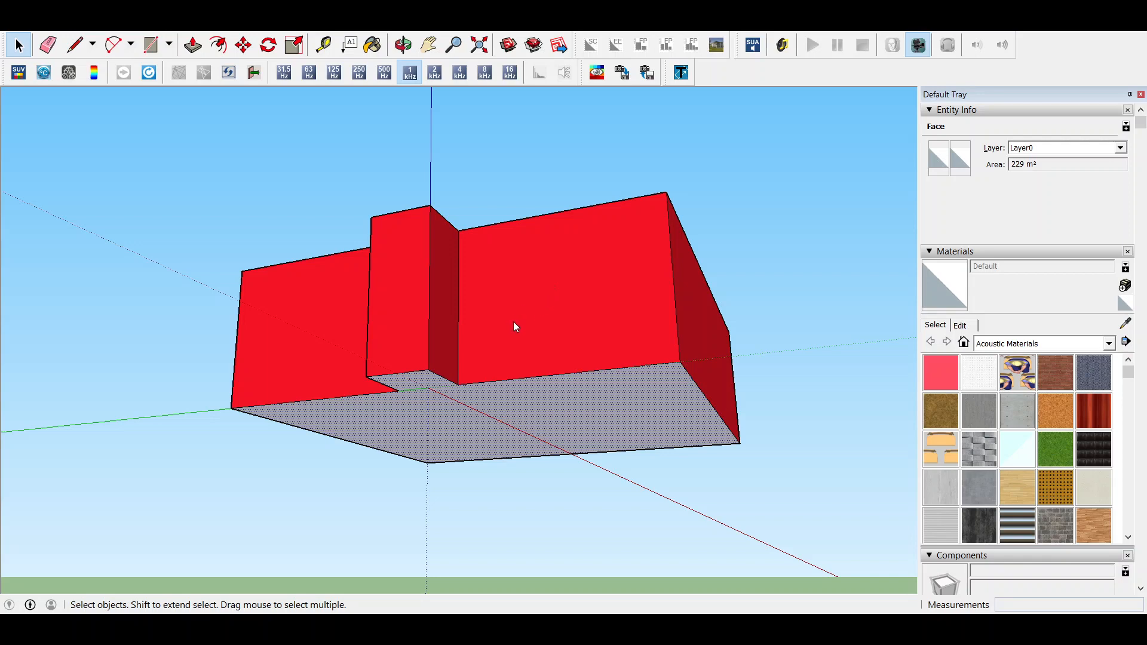
key("ctrl+z")
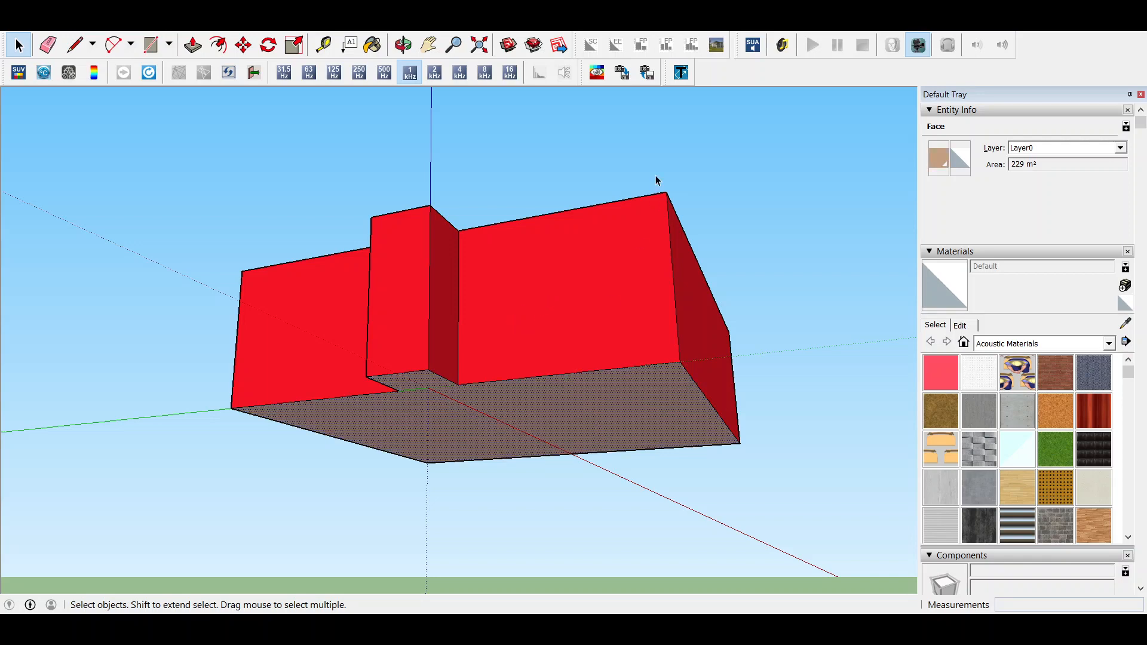
- Select the entire room model and reverse the orientation of all its faces
middle_click_drag(668, 137, 554, 308)
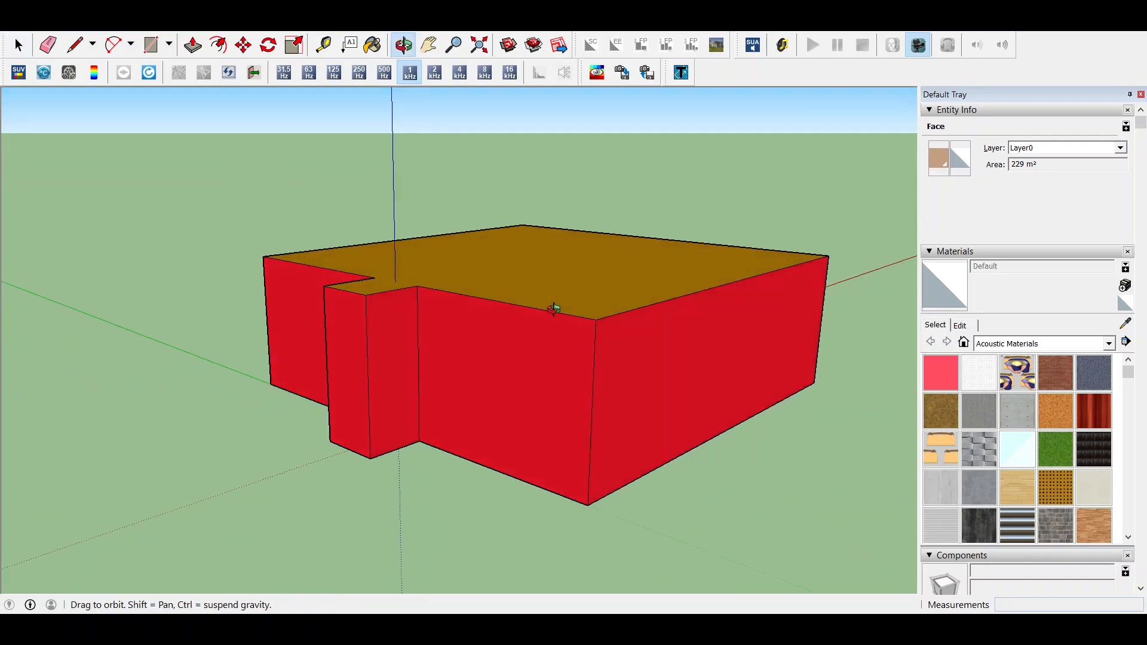
scroll(554, 309, "down", 2)
scroll(661, 241, "down", 2)
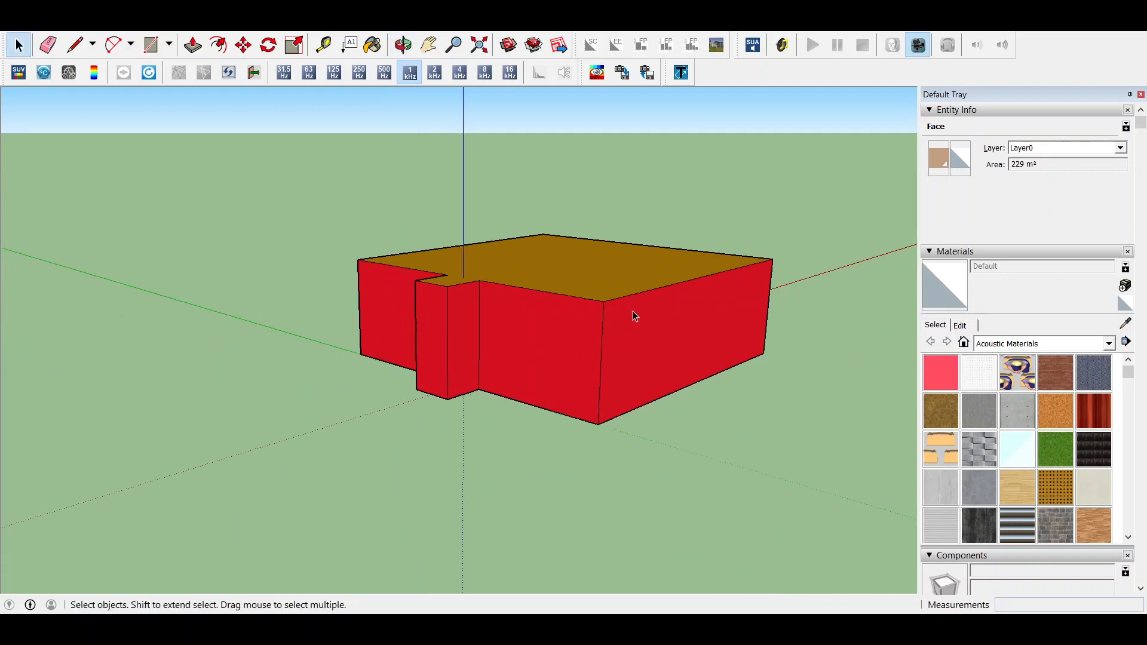
middle_click_drag(632, 310, 522, 399)
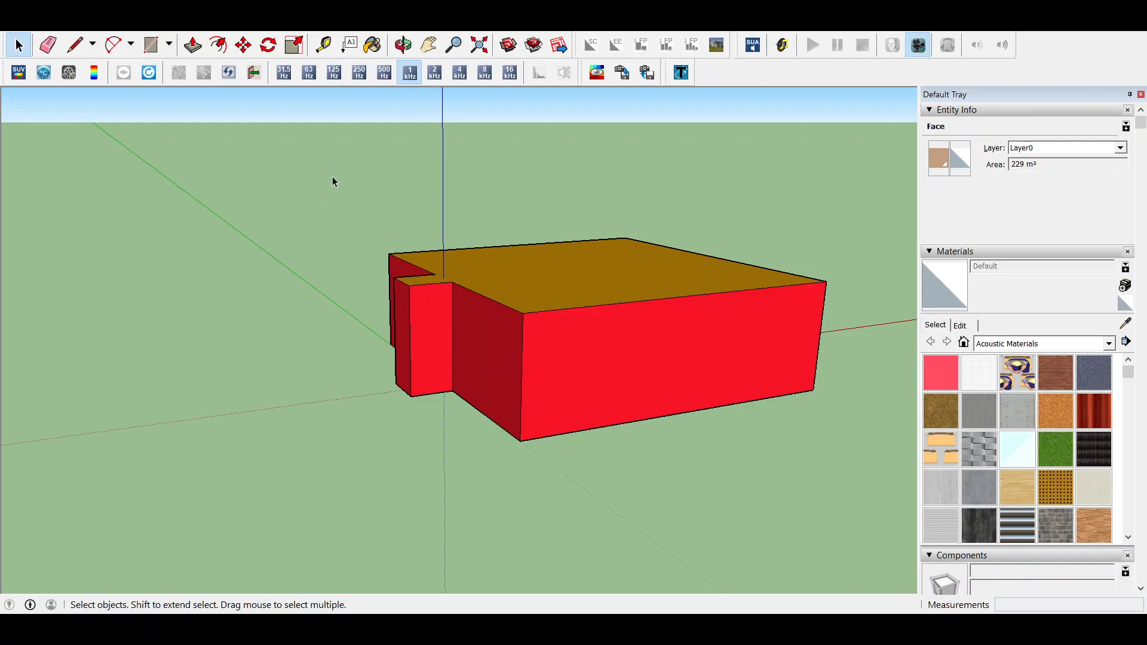
left_click_drag(332, 176, 876, 554)
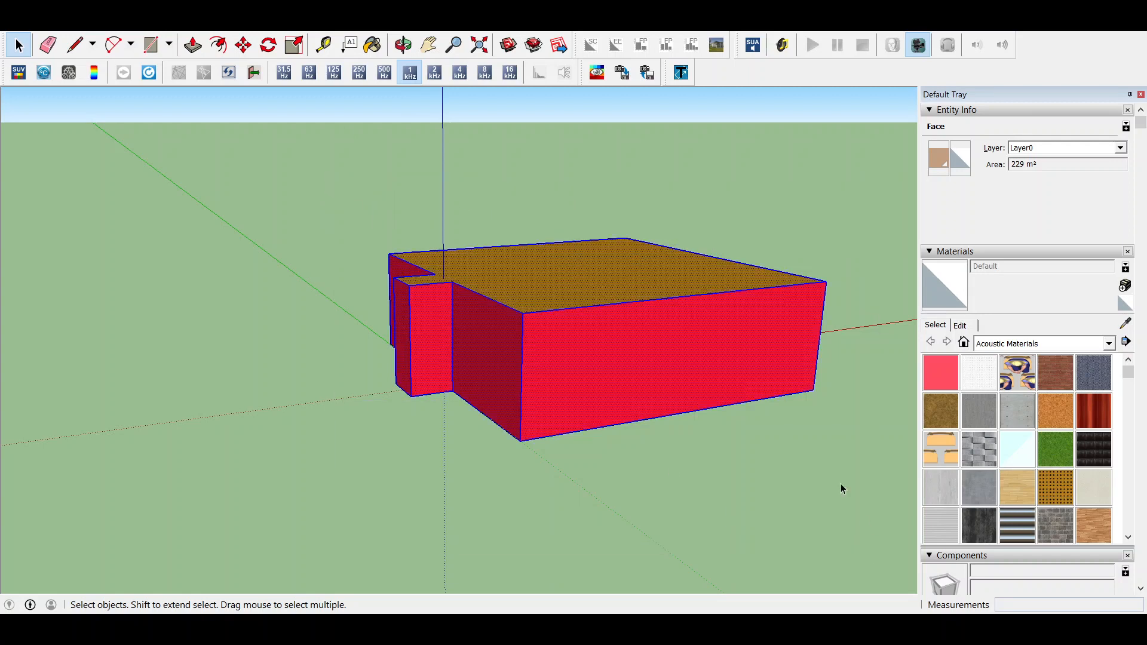
right_click(717, 351)
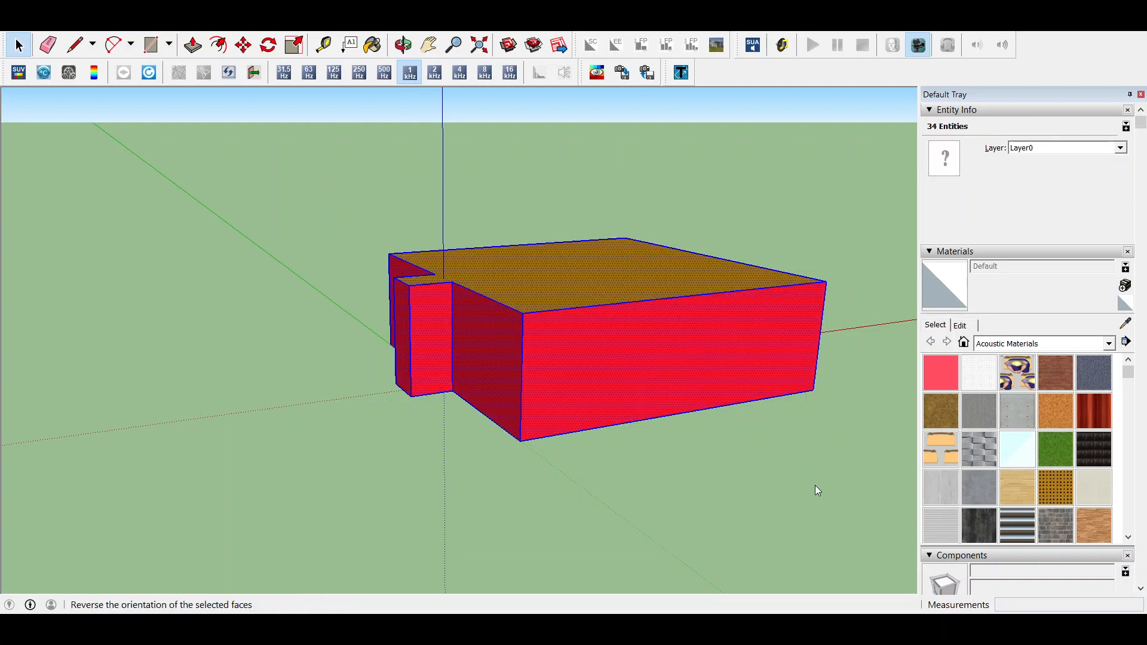